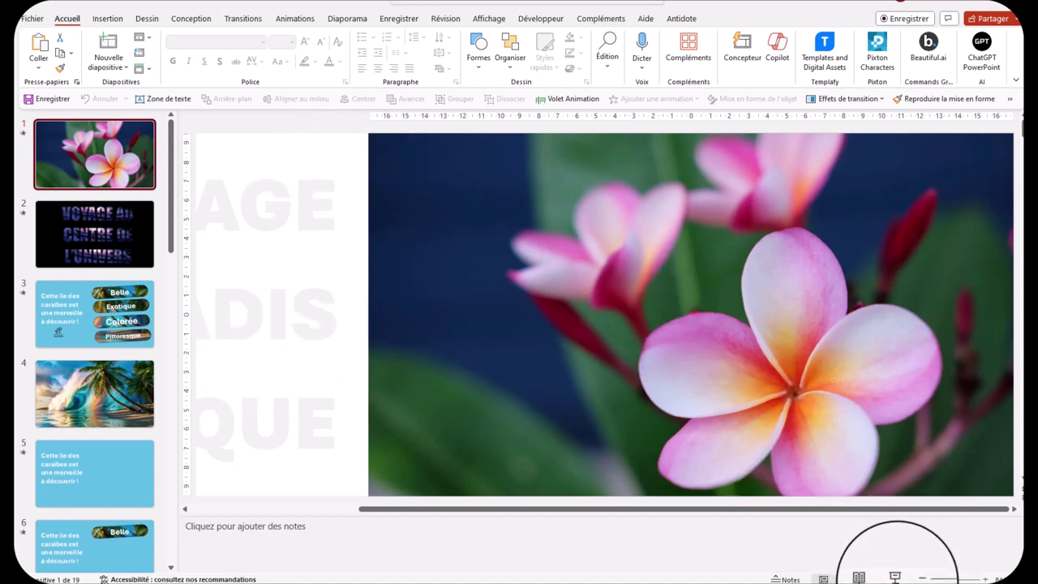
# Start the slideshow from slide 1, the pink flower photo
pyautogui.click(895, 577)
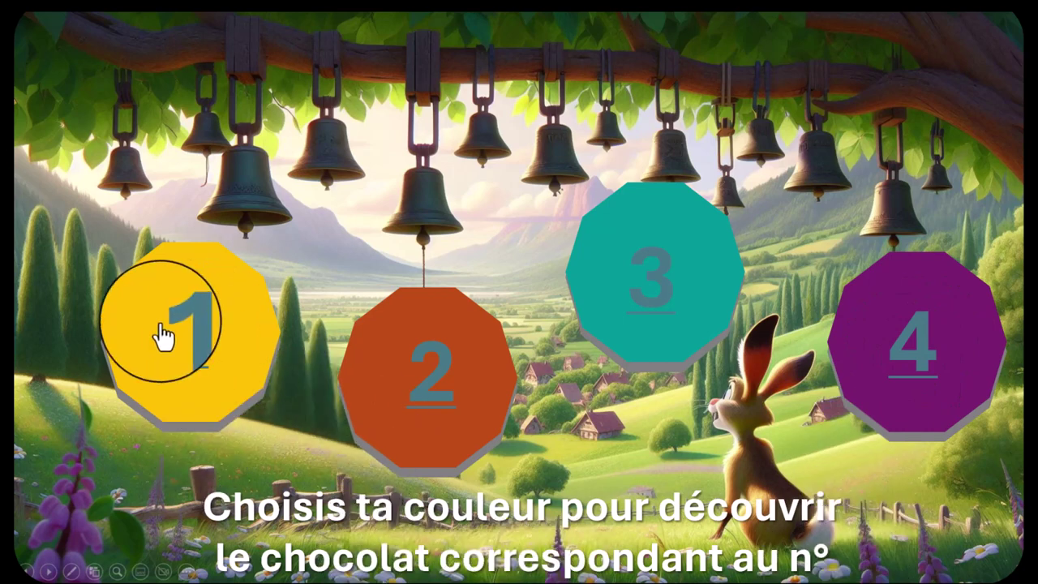
# Reveal the chocolates behind badges 1 to 4, including the bell, then advance past the last slide
pyautogui.click(185, 339)
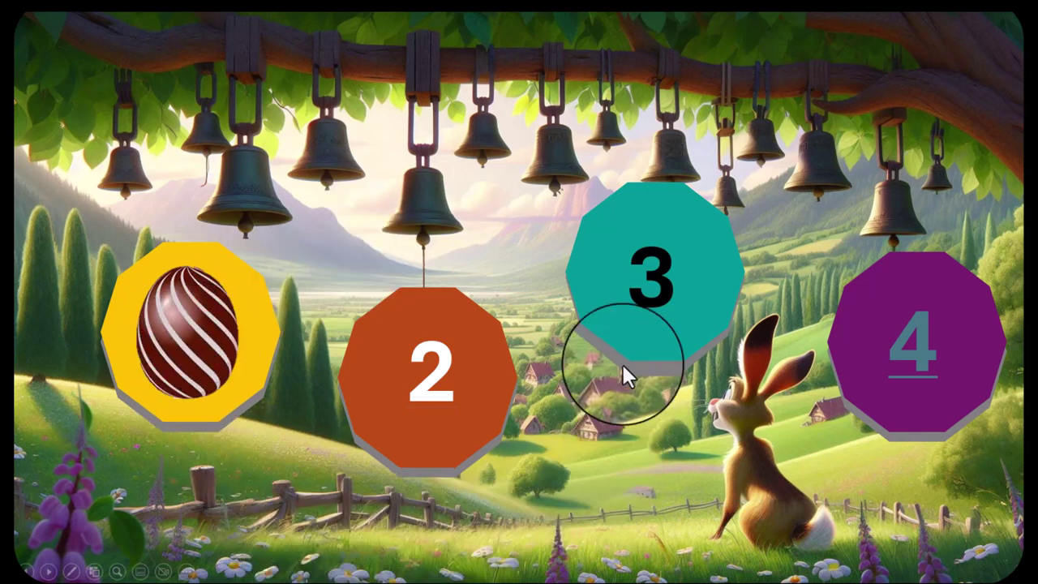
pyautogui.click(394, 368)
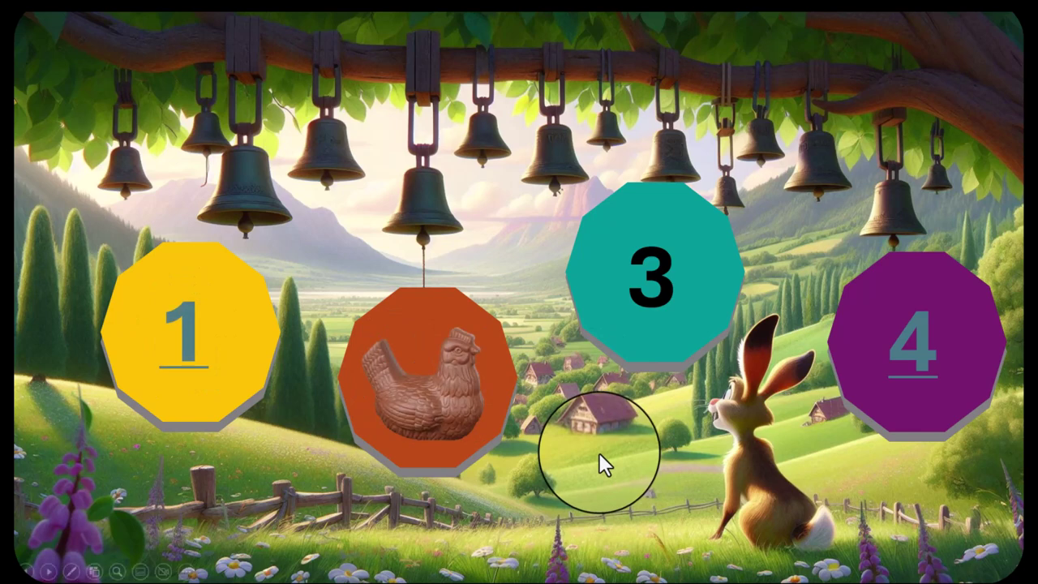
pyautogui.click(640, 316)
pyautogui.click(645, 293)
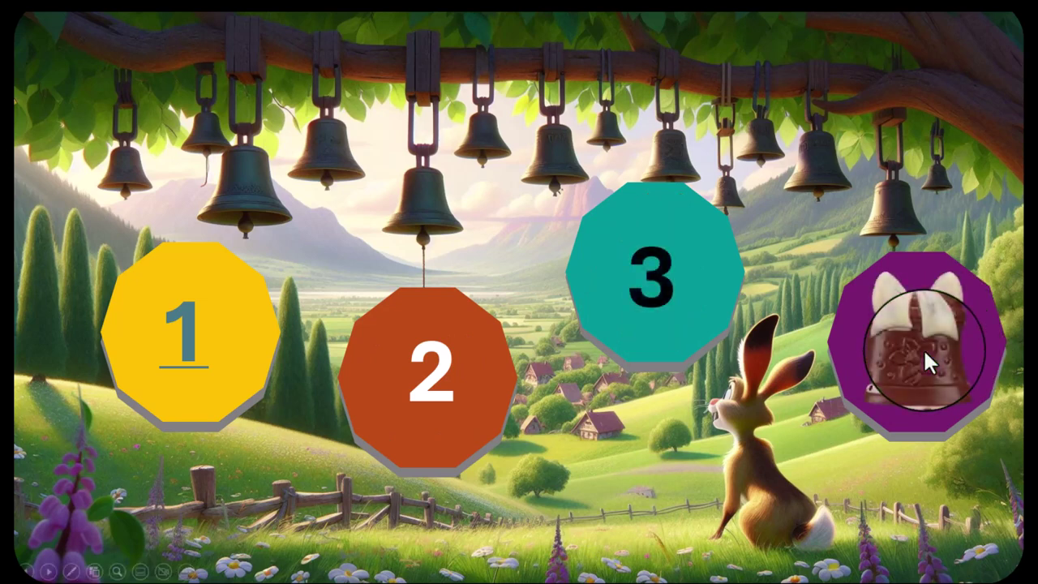
pyautogui.click(144, 374)
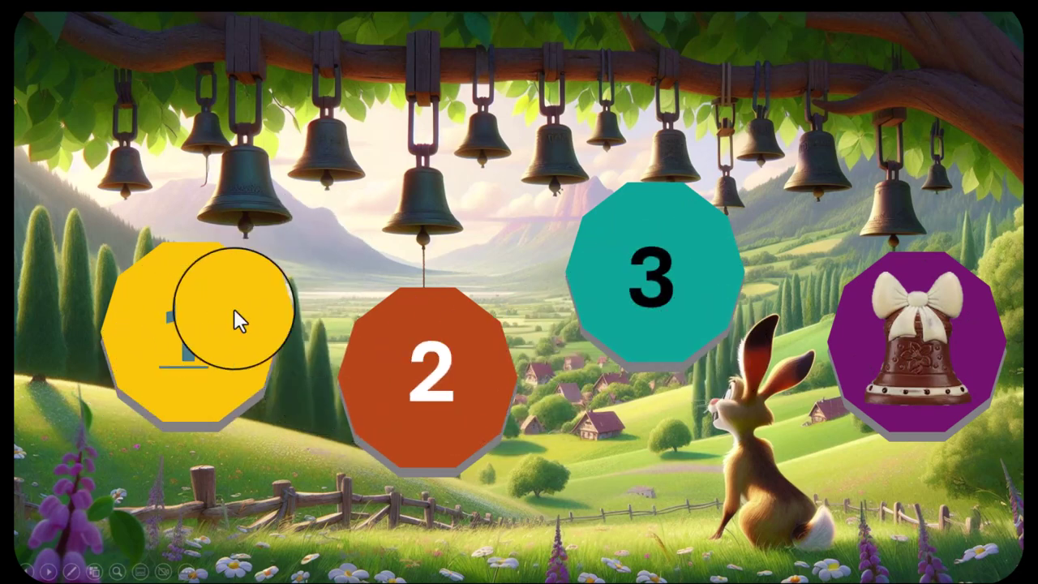
pyautogui.click(172, 350)
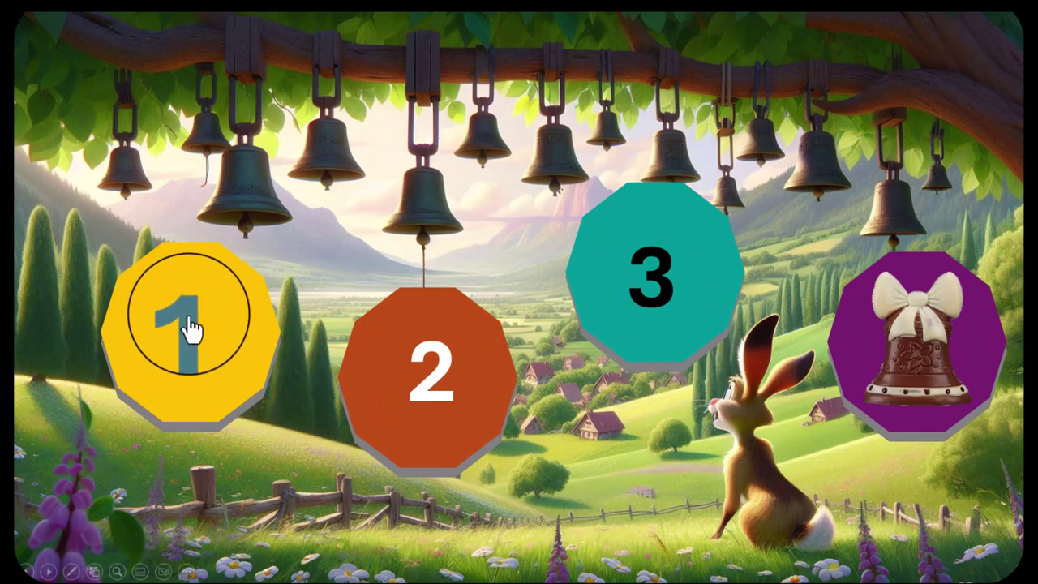
pyautogui.click(635, 464)
# Leave the show and inspect the text fill of slide 2's VOYAGE AU CENTRE DE L'UNIVERS title, then go to slide 3
pyautogui.click(630, 475)
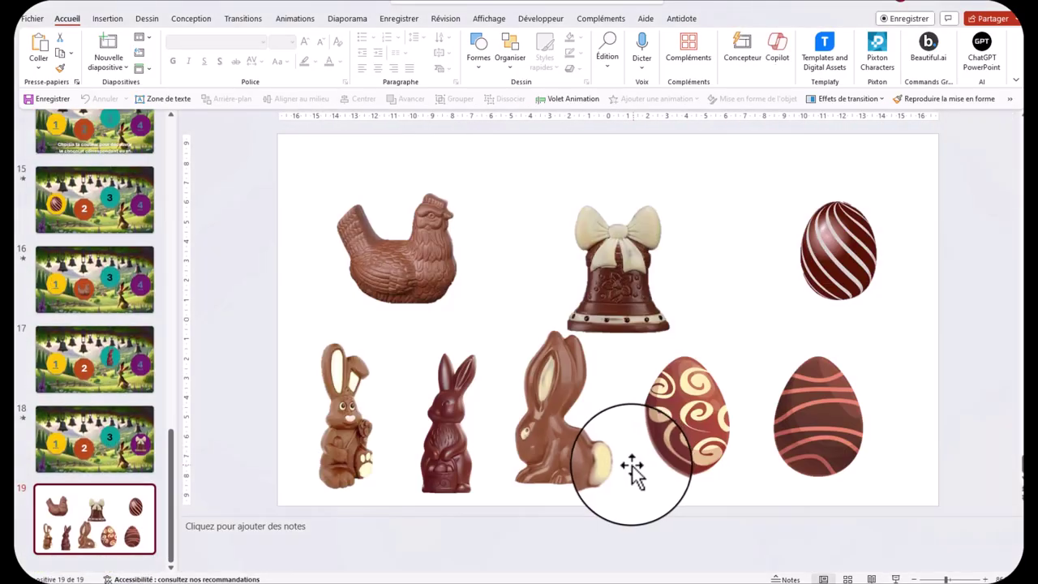
pyautogui.scroll(10, 116, 204)
pyautogui.scroll(5, 116, 199)
pyautogui.scroll(3, 116, 199)
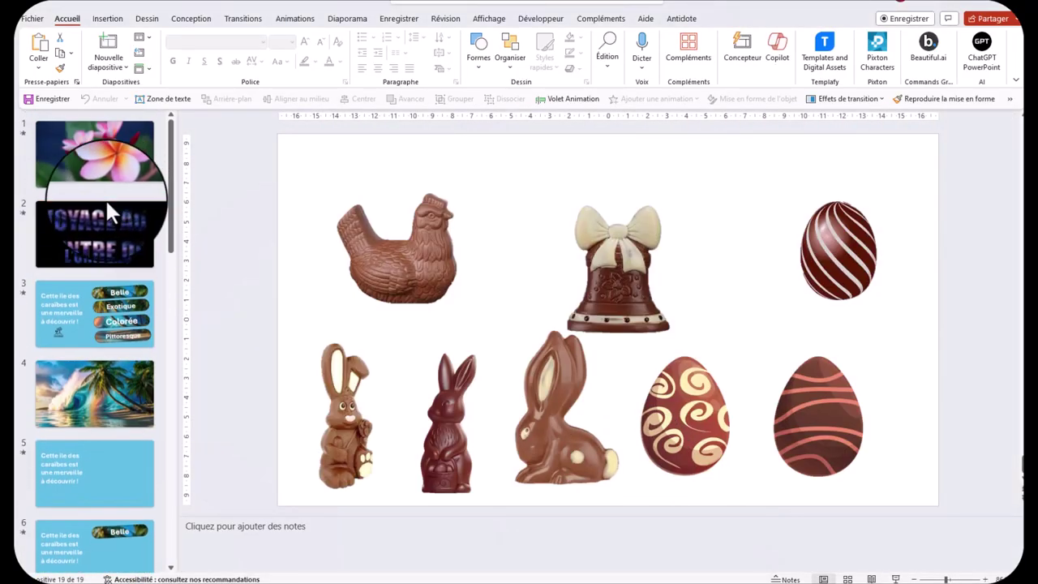
pyautogui.click(84, 227)
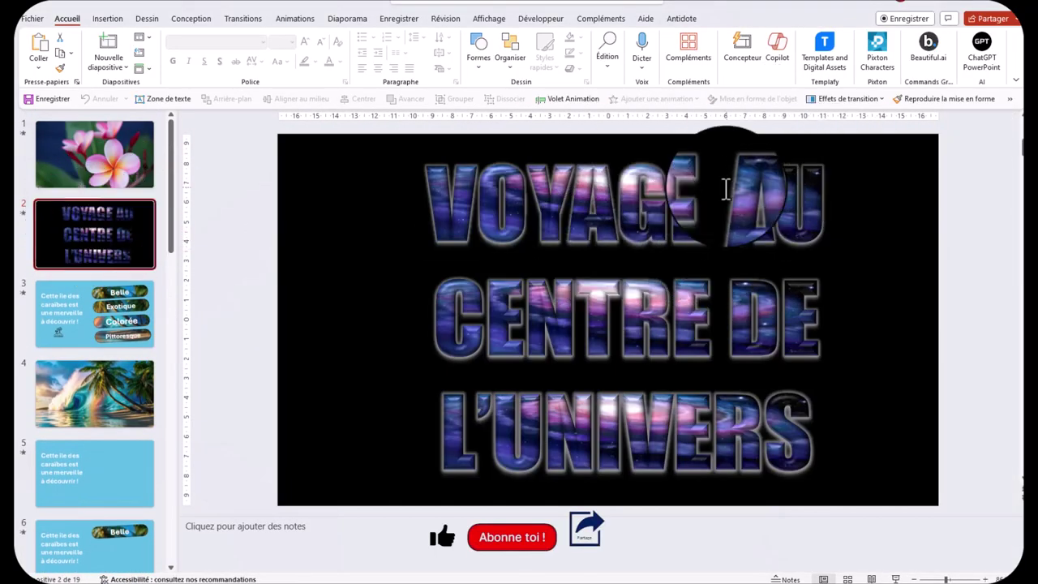
pyautogui.rightClick(618, 203)
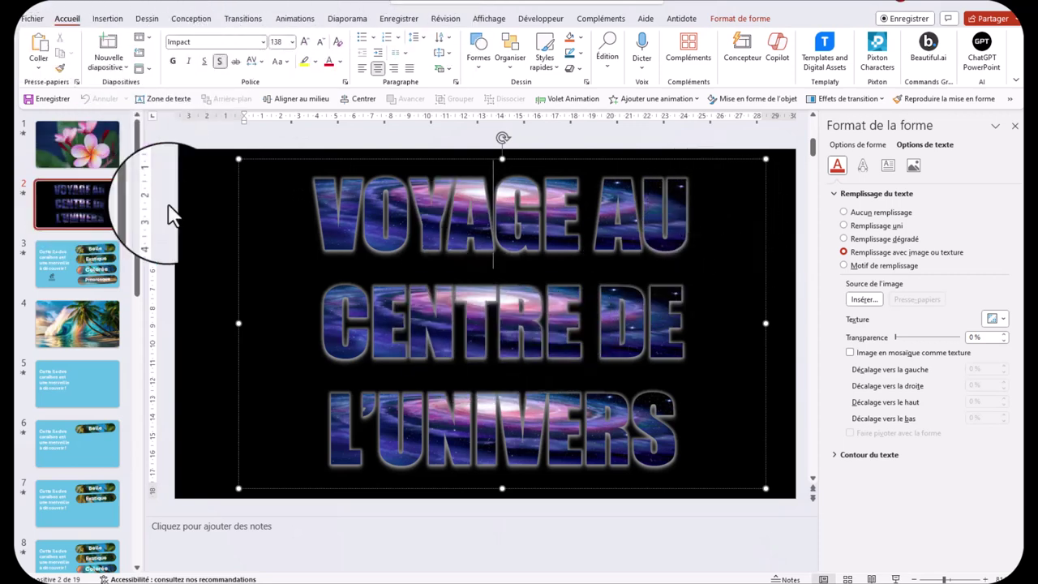
pyautogui.click(65, 252)
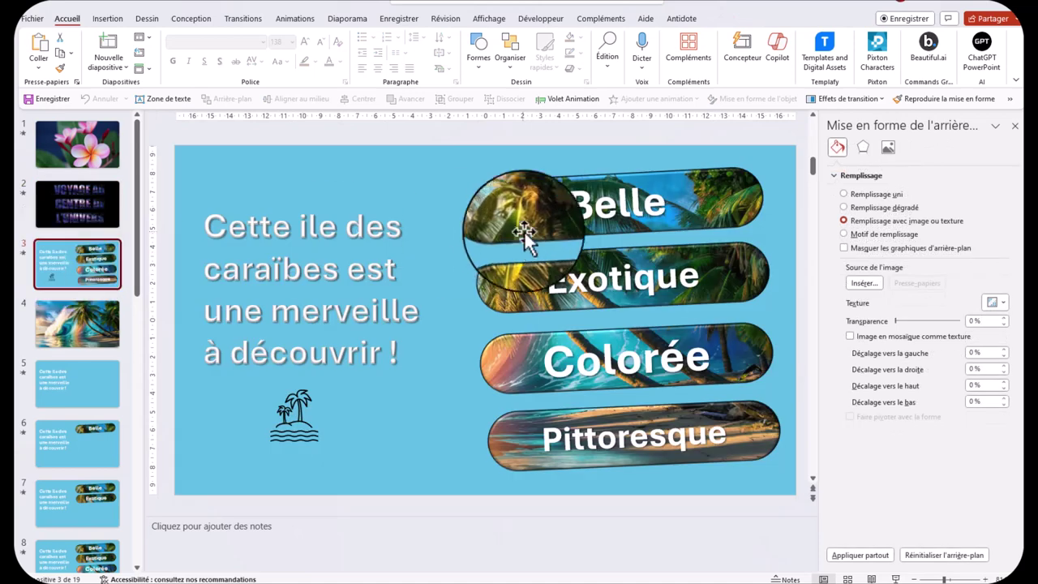
# Play all of slide 3's word animations, then view slide 5's 02,00-second Morphose transition
pyautogui.click(562, 101)
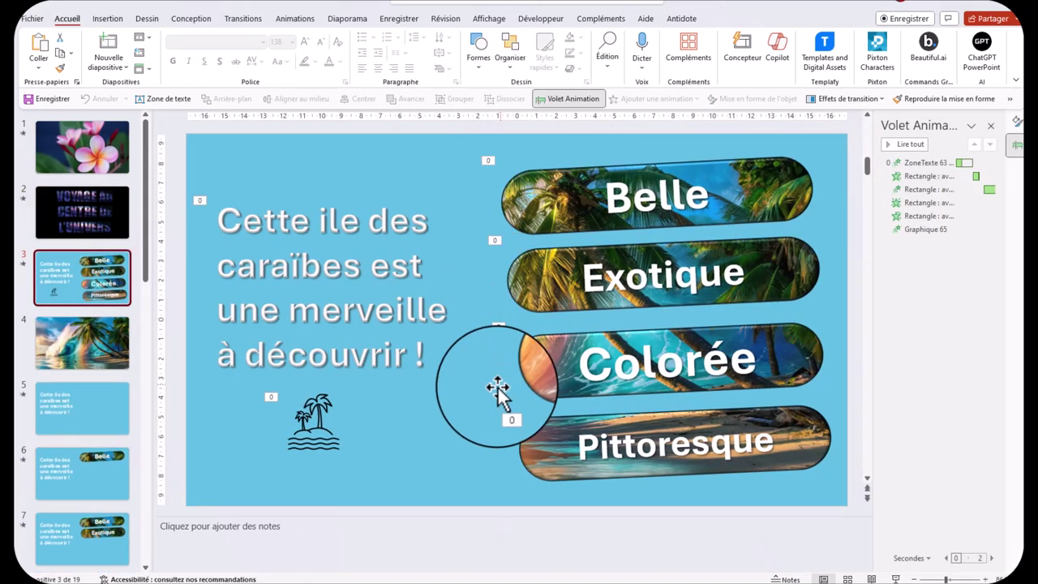
pyautogui.click(903, 147)
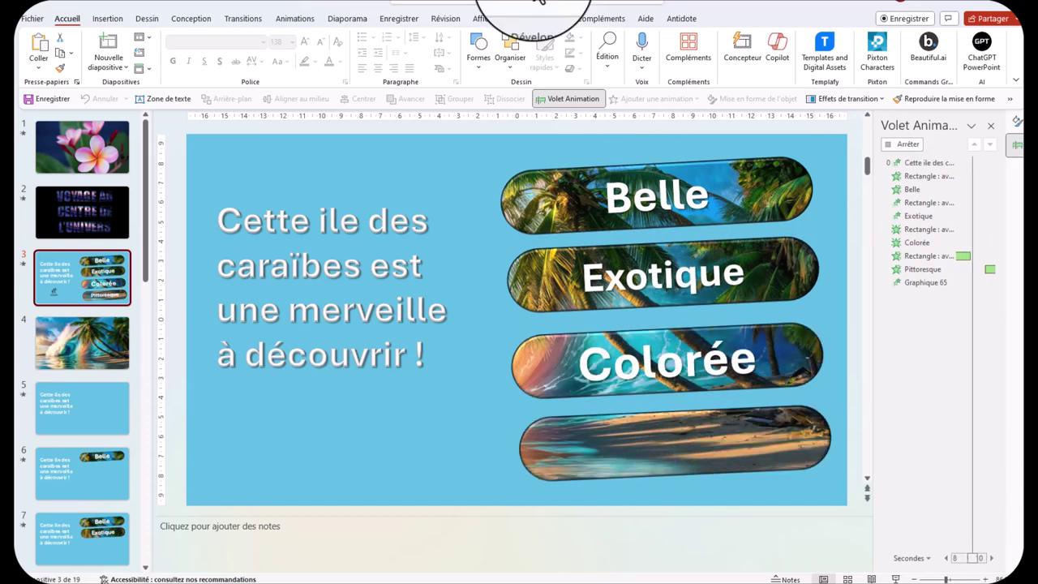
pyautogui.click(93, 342)
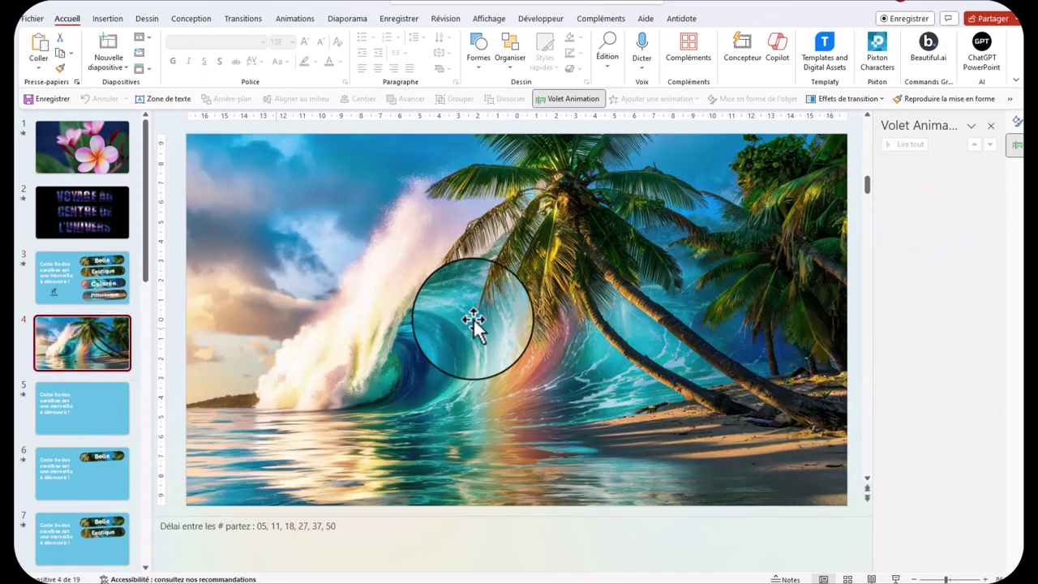
pyautogui.click(74, 284)
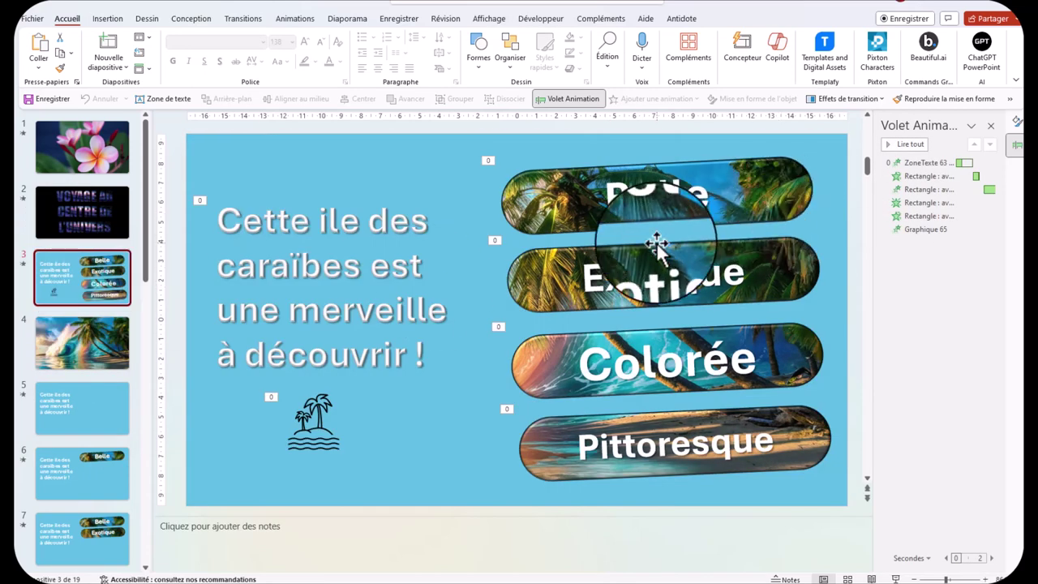
pyautogui.click(79, 406)
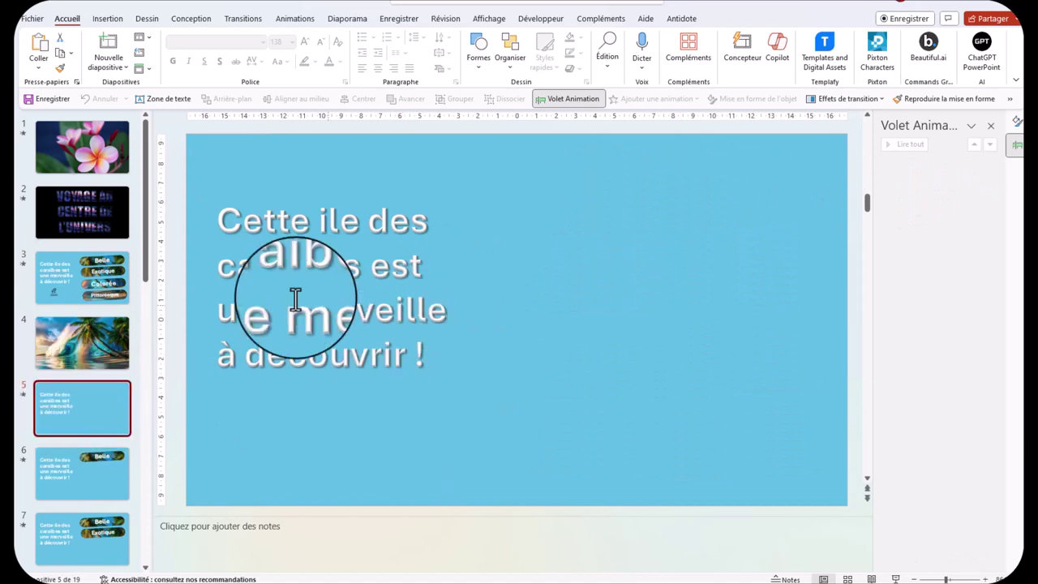
pyautogui.click(242, 20)
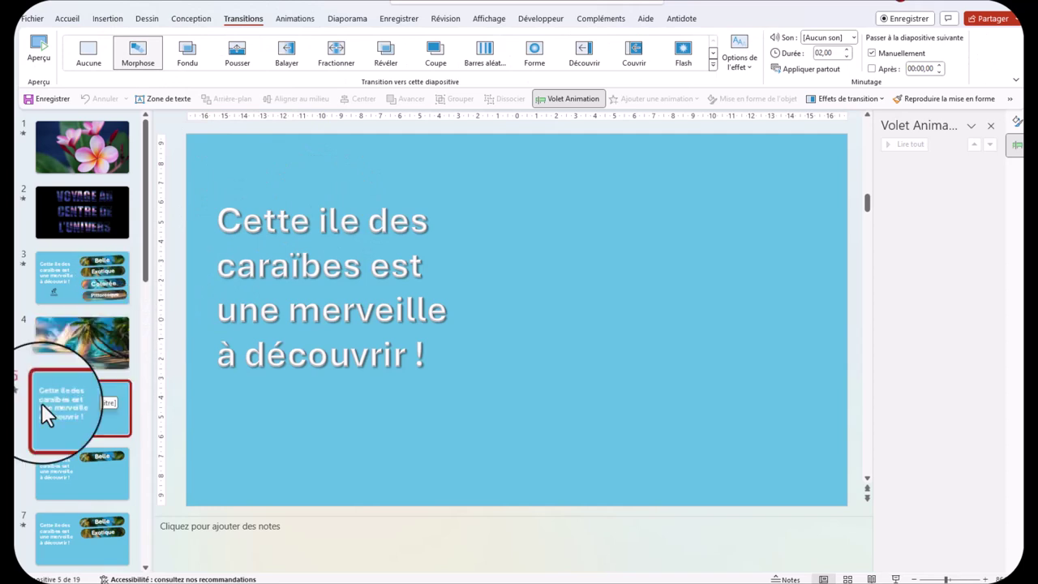
# Review slide 3's four word shapes and slide 5's Morphose transition
pyautogui.click(79, 282)
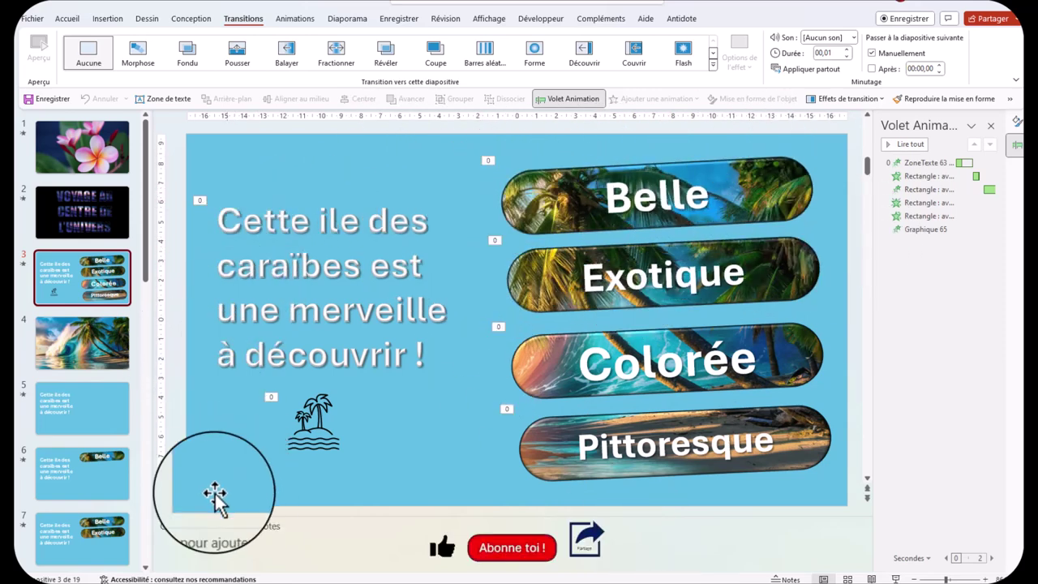
pyautogui.scroll(-2, 97, 423)
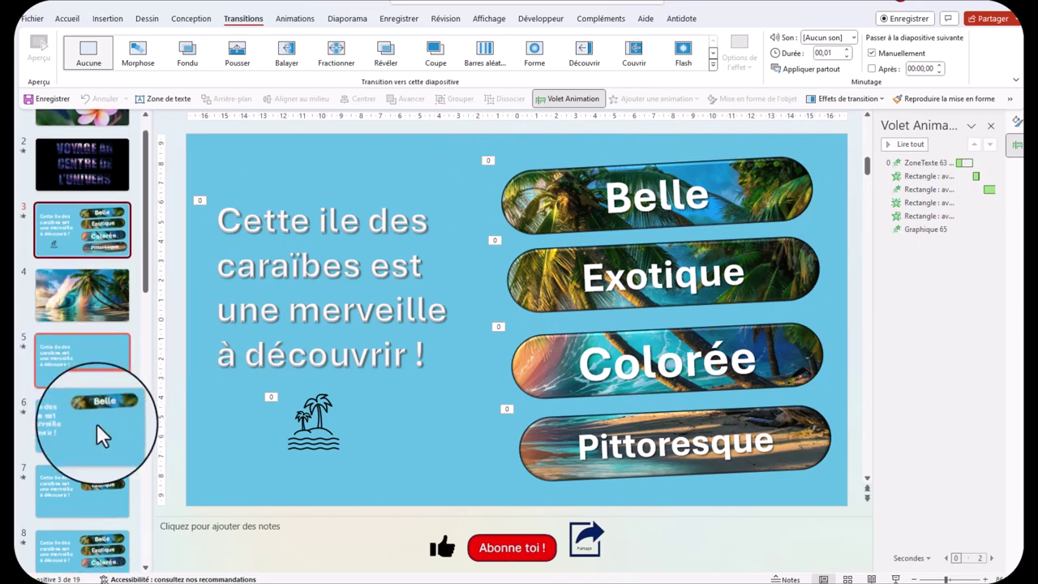
pyautogui.scroll(-3, 91, 404)
pyautogui.scroll(-2, 84, 397)
pyautogui.scroll(5, 85, 396)
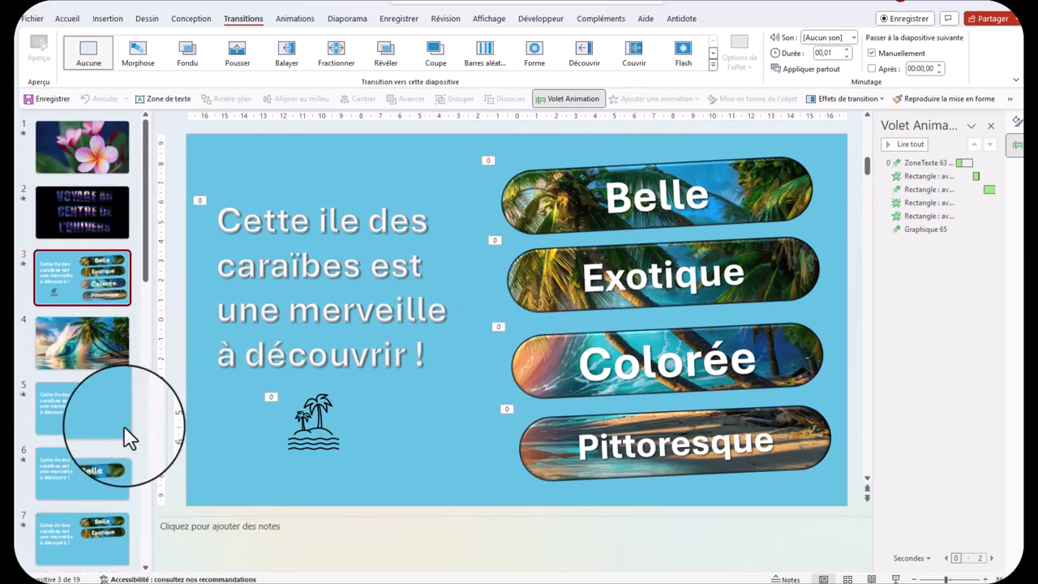
pyautogui.click(92, 421)
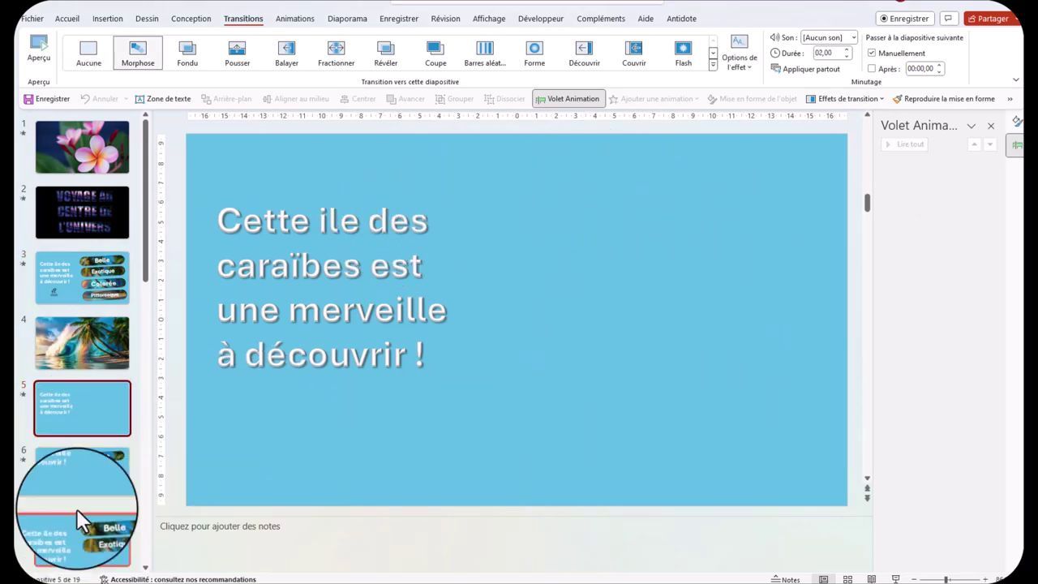
# Step through slides 6 to 10 as Belle, Exotique, Colorée, Pittoresque and the island icon appear
pyautogui.click(73, 479)
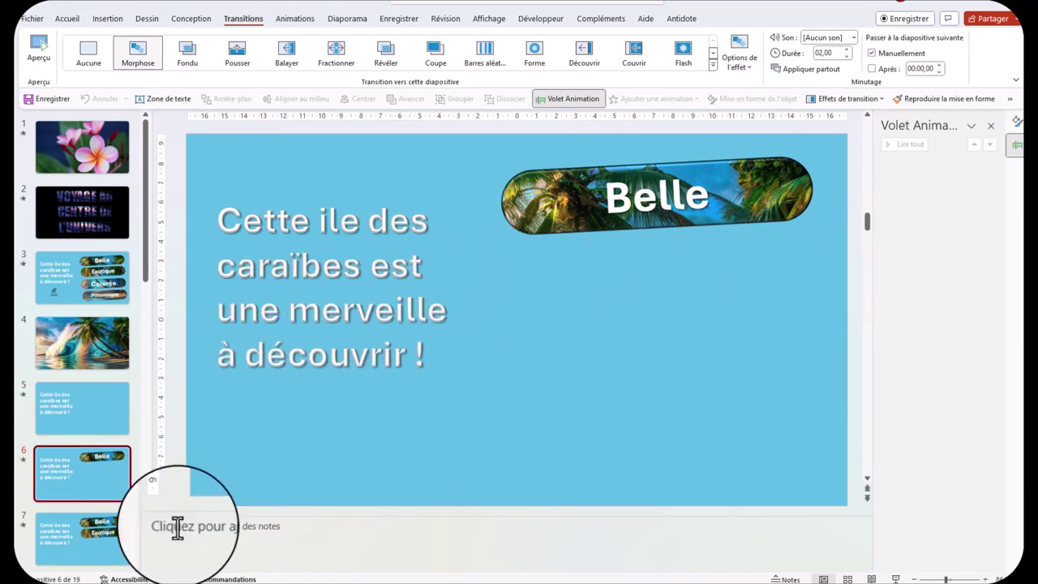
pyautogui.click(74, 543)
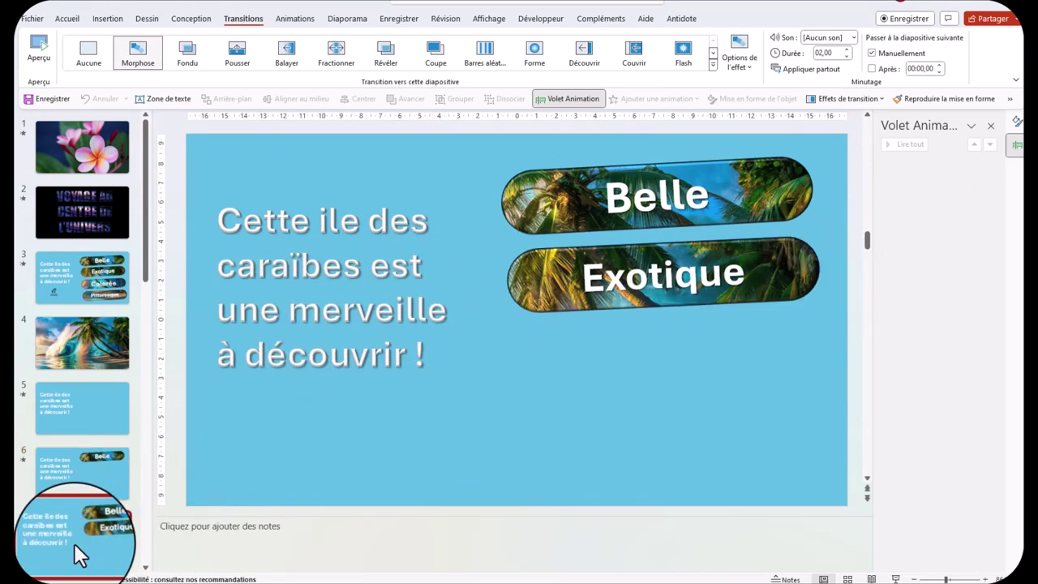
pyautogui.scroll(-2, 74, 539)
pyautogui.click(64, 507)
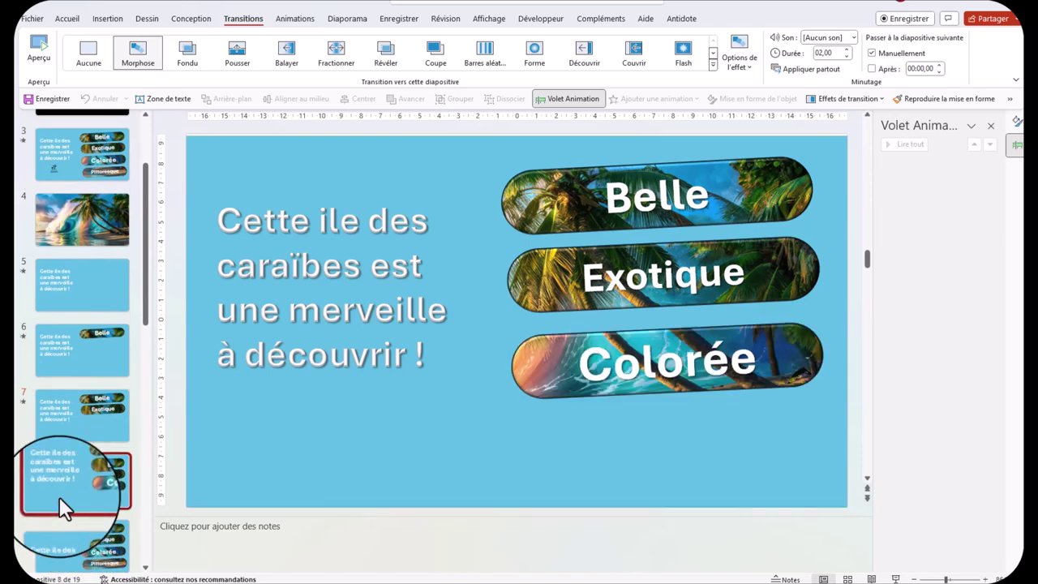
pyautogui.click(76, 564)
pyautogui.scroll(-3, 76, 513)
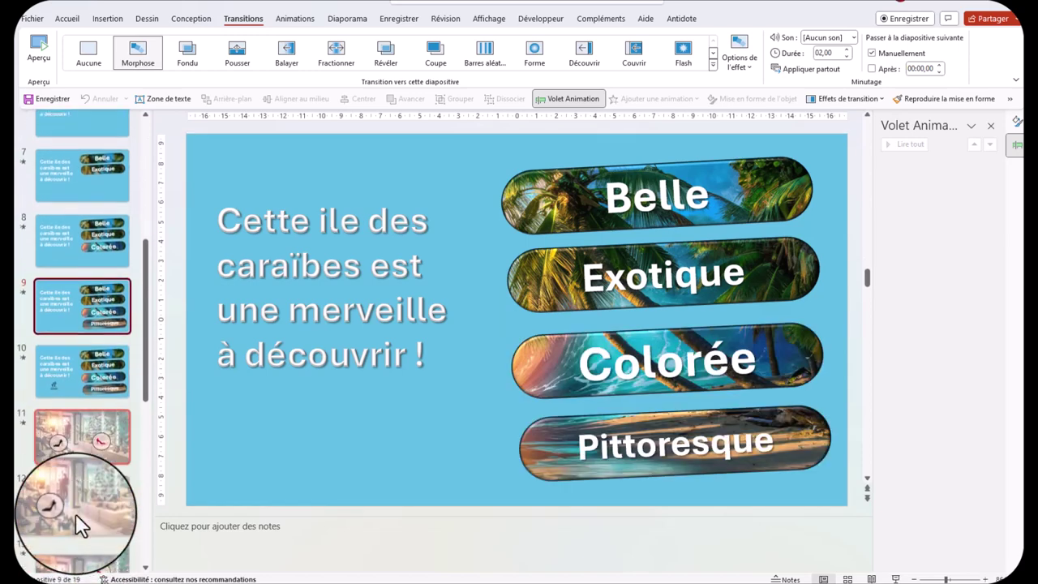
pyautogui.click(71, 367)
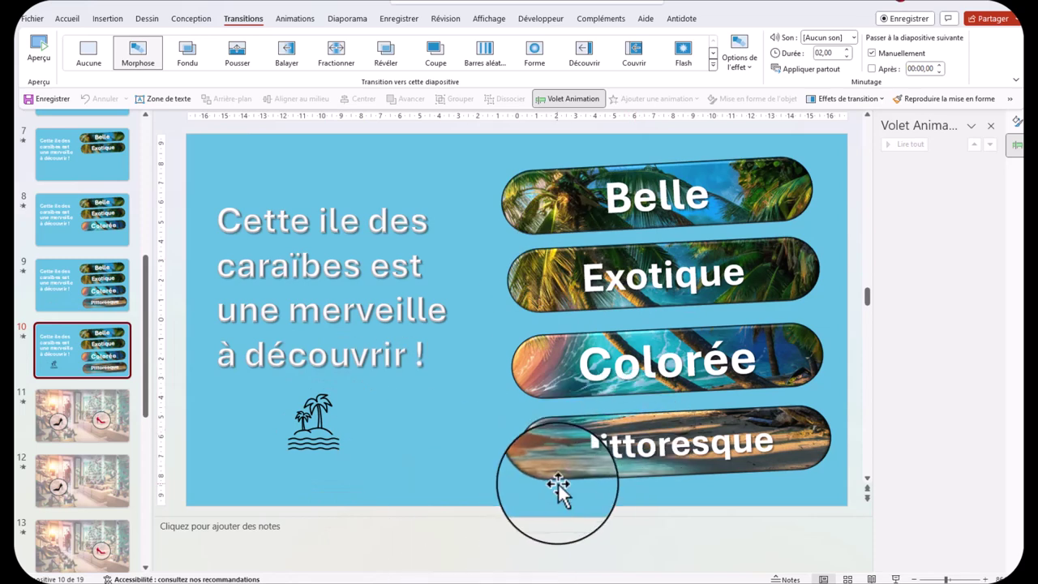
pyautogui.scroll(1, 519, 474)
pyautogui.scroll(5, 489, 470)
pyautogui.scroll(-3, 210, 470)
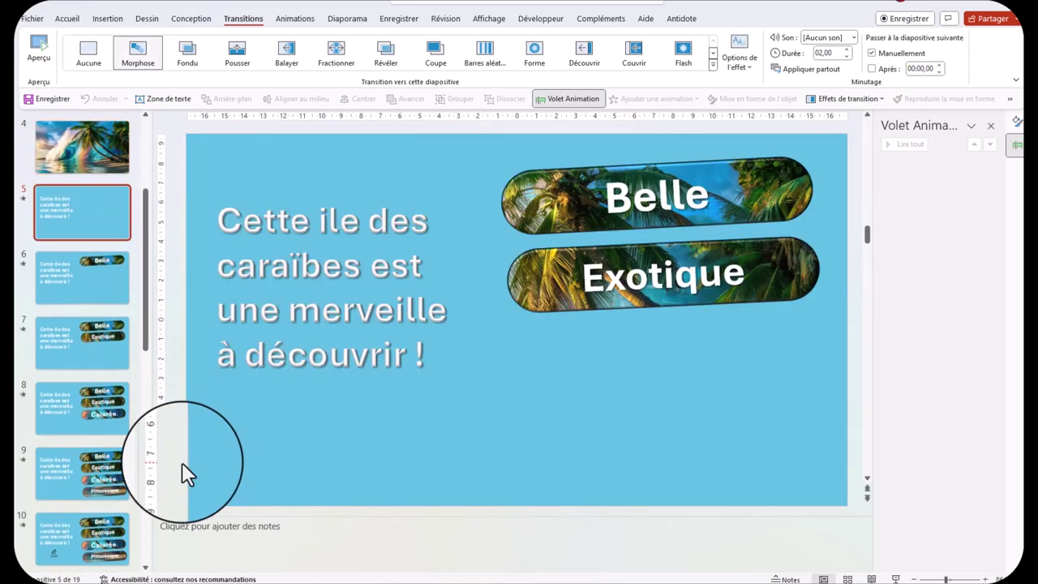
# Return to the wave-and-palm slide 4 and play the Morph slides as a slideshow through slide 10
pyautogui.click(91, 277)
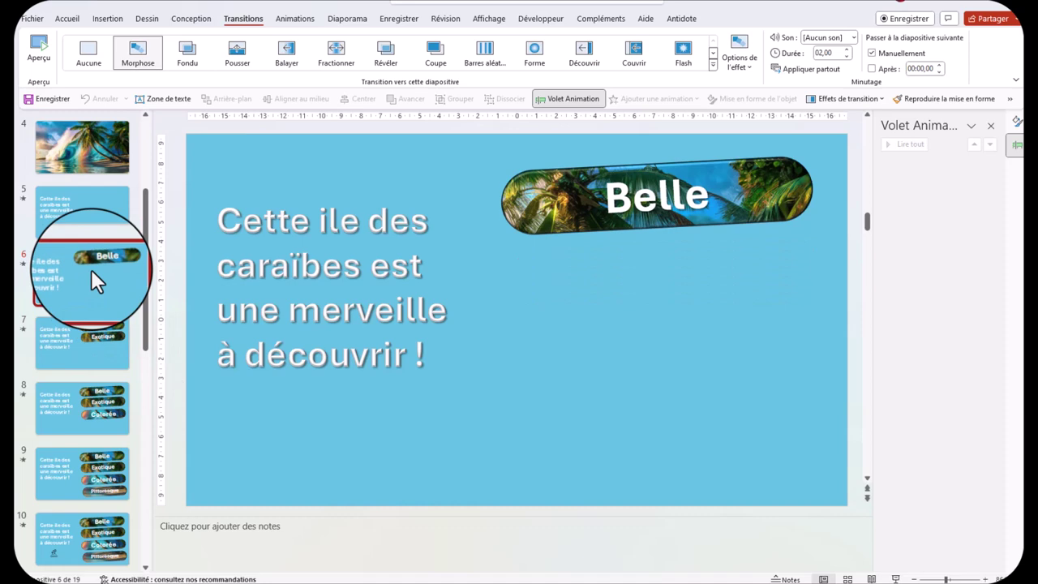
pyautogui.click(89, 211)
pyautogui.press('Up')
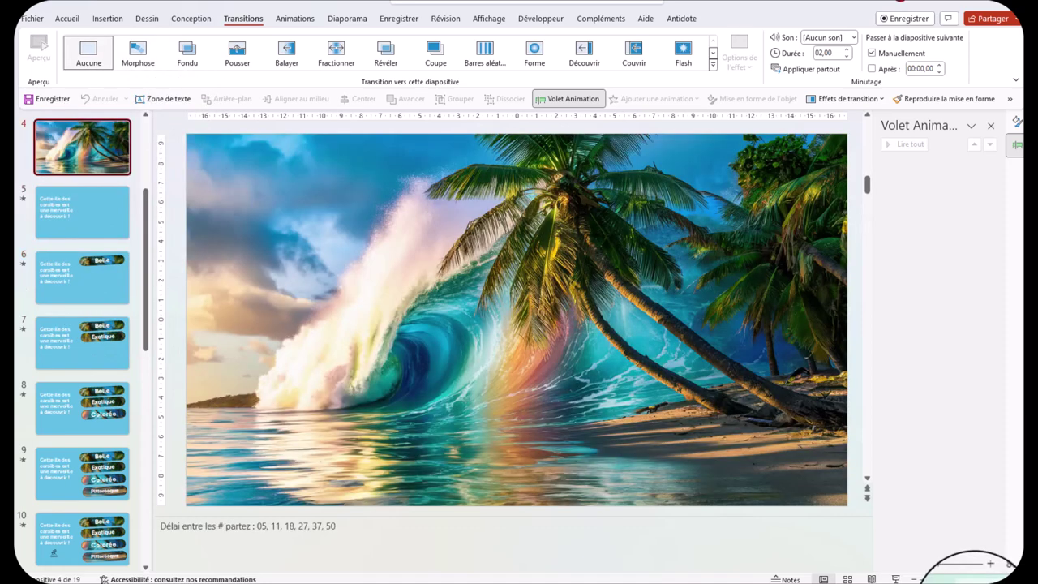
pyautogui.click(896, 579)
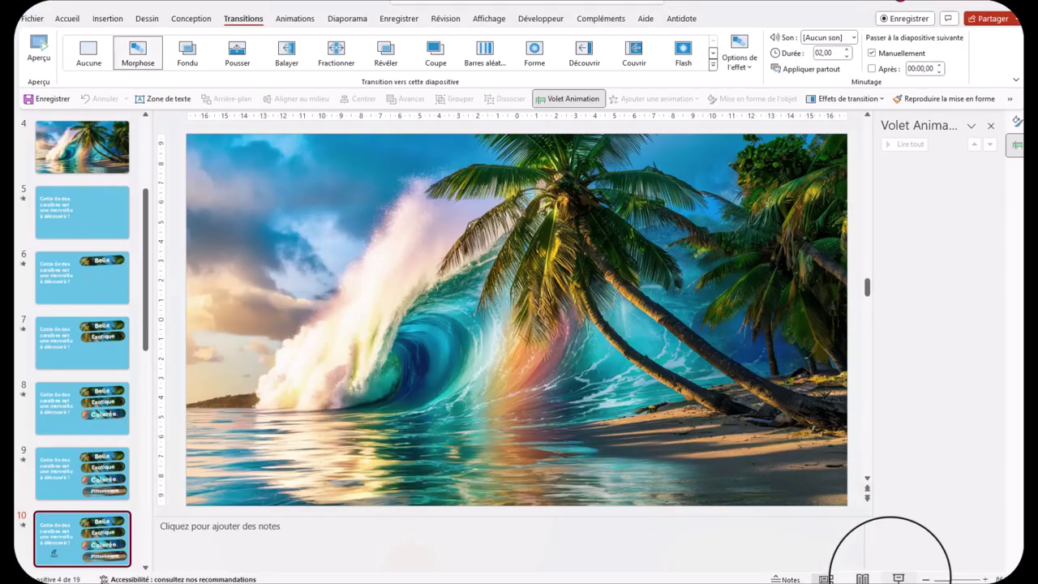
pyautogui.scroll(-2, 95, 333)
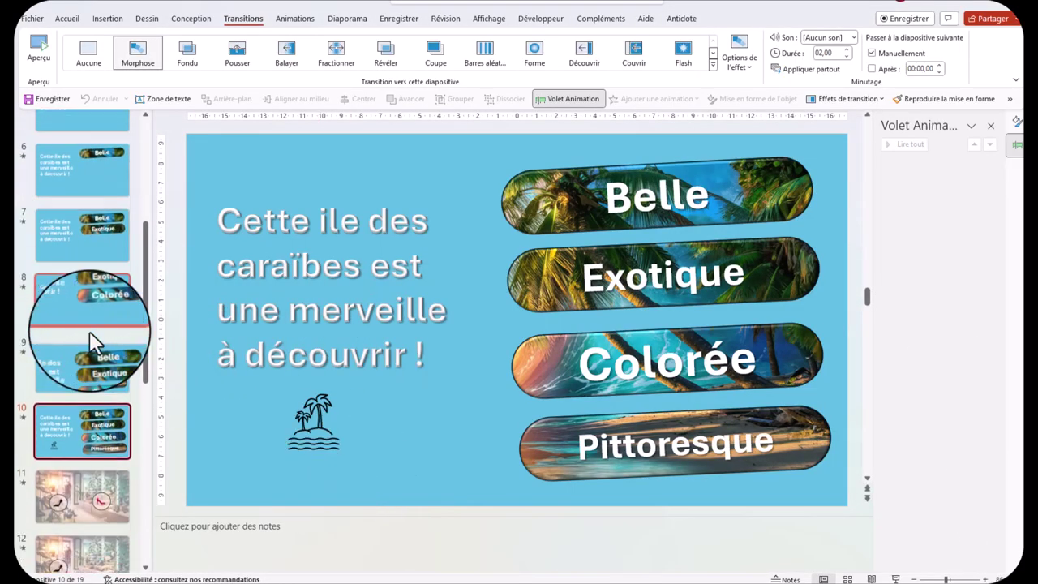
pyautogui.scroll(-2, 80, 322)
pyautogui.scroll(-1, 80, 322)
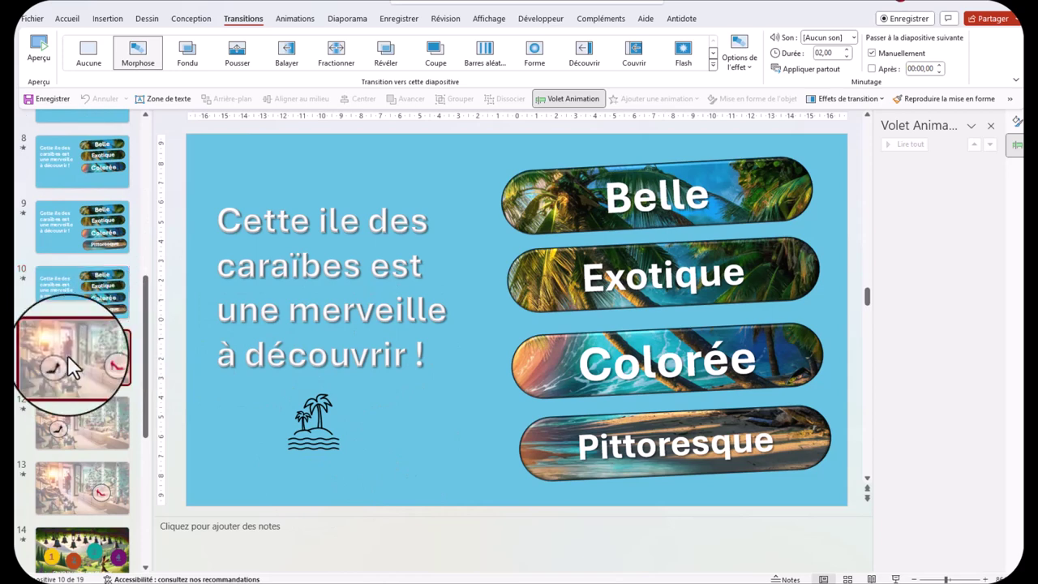
# Play all animations on shoe-shop slide 11, then view the black and red shoe slides and Easter bells slide 14
pyautogui.click(67, 355)
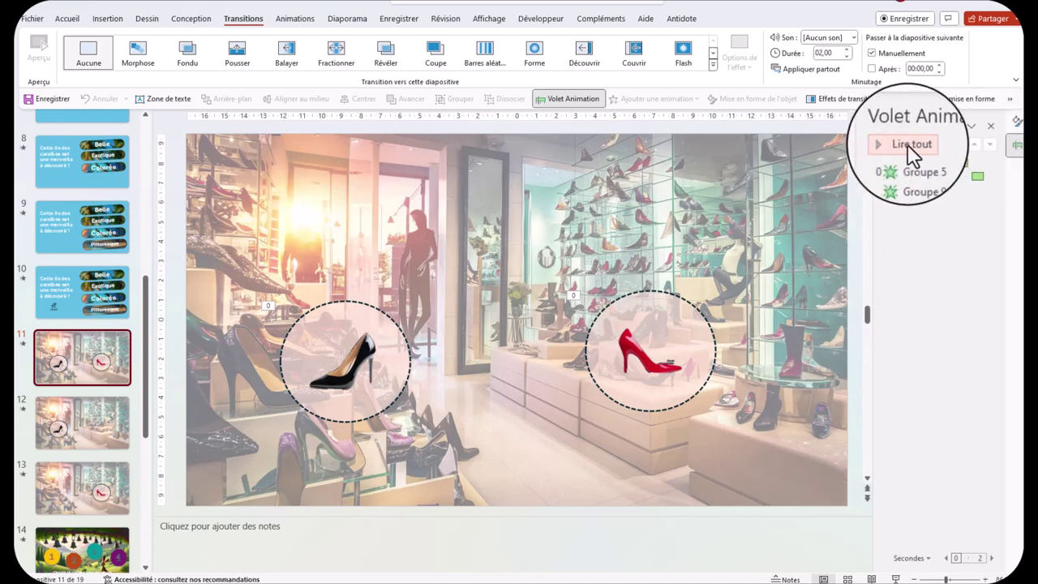
pyautogui.click(909, 147)
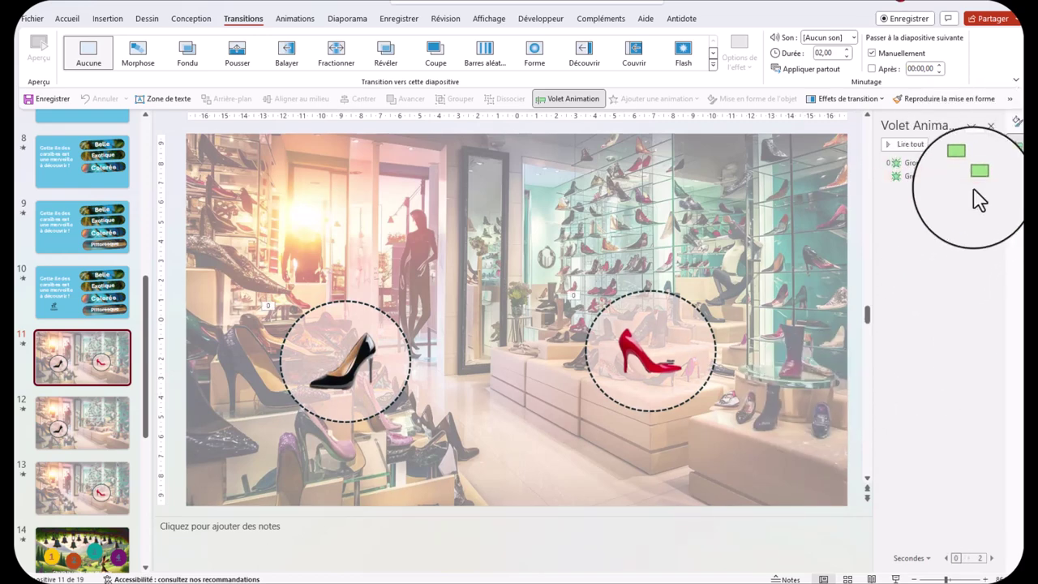
pyautogui.click(89, 429)
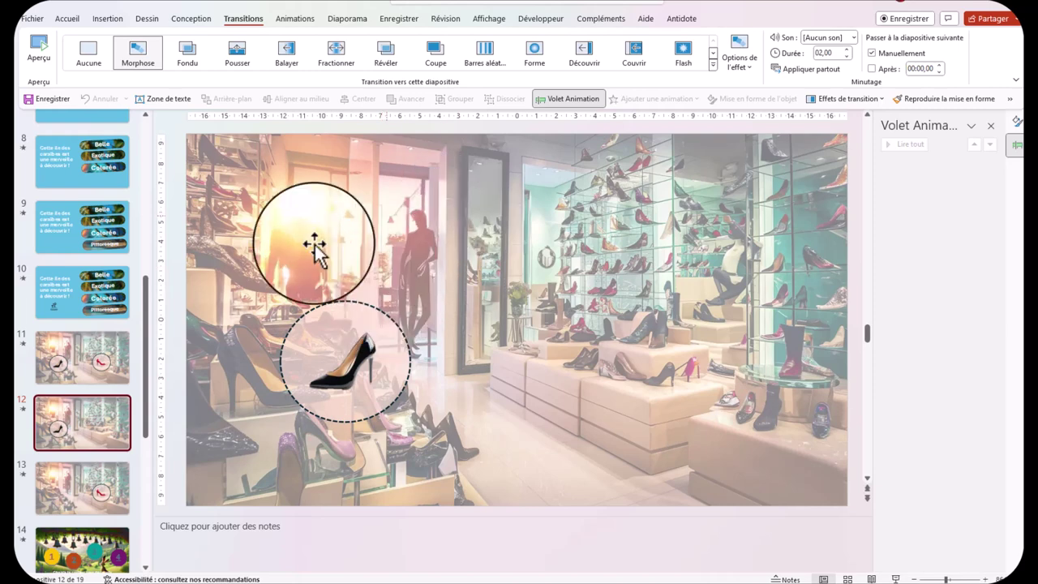
pyautogui.click(61, 501)
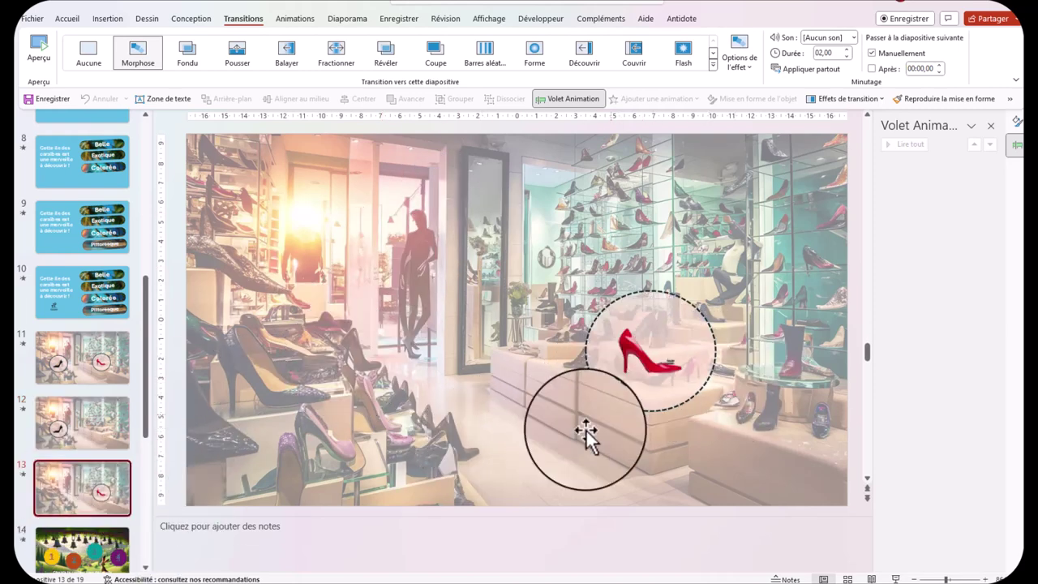
pyautogui.scroll(-2, 76, 396)
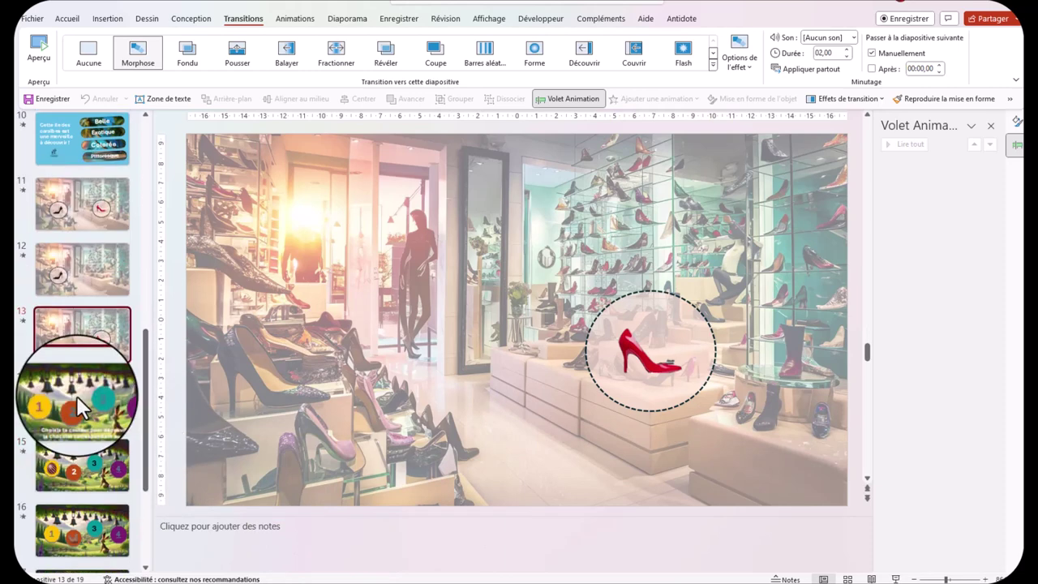
pyautogui.scroll(-2, 76, 381)
pyautogui.click(82, 341)
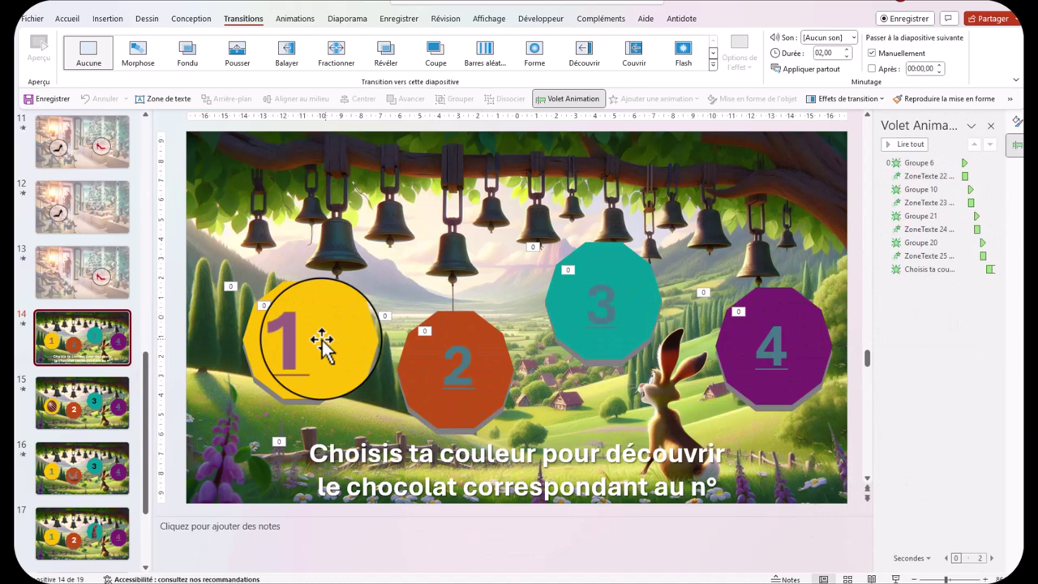
# Give the yellow bell's number 1 text box an Action hyperlink to Diapositive 15
pyautogui.moveTo(322, 345); pyautogui.dragTo(299, 337)
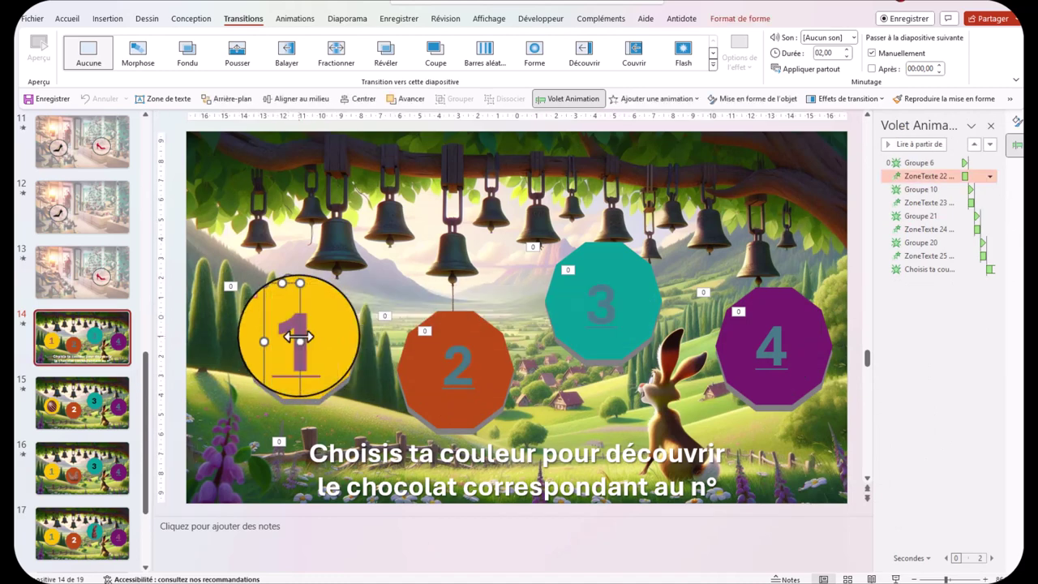
pyautogui.click(300, 336)
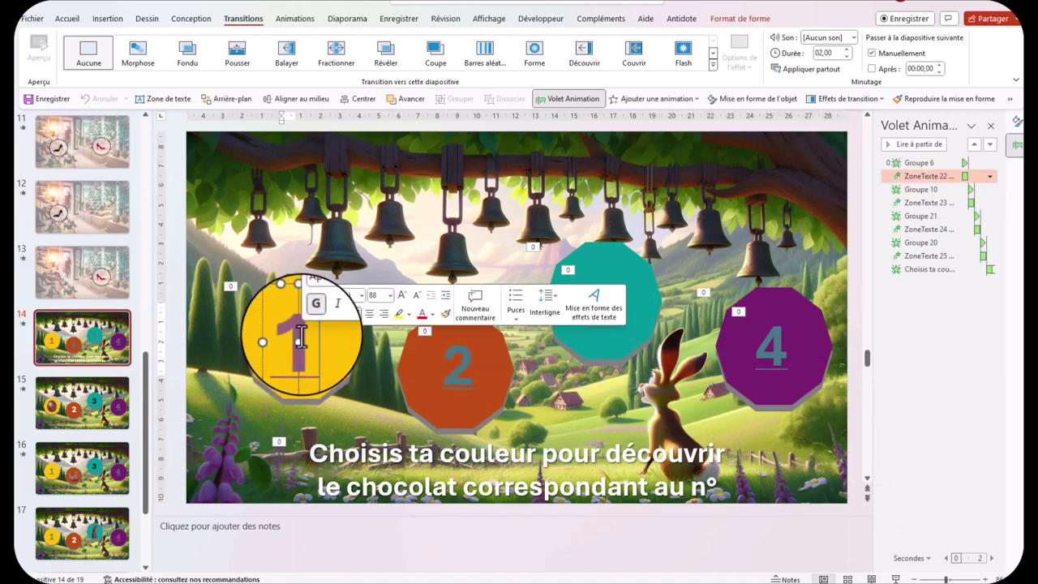
pyautogui.press('Escape')
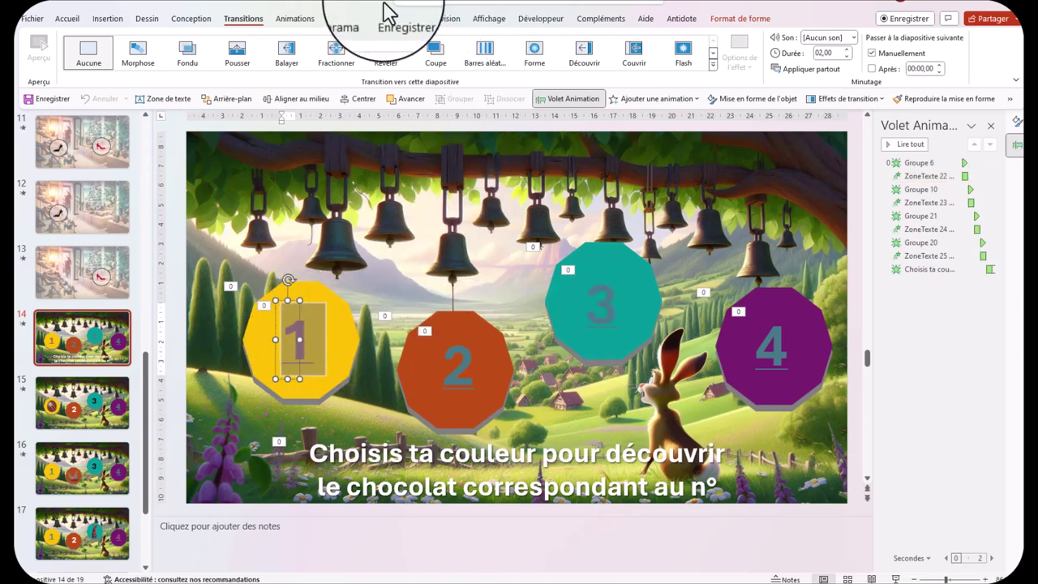
pyautogui.click(99, 21)
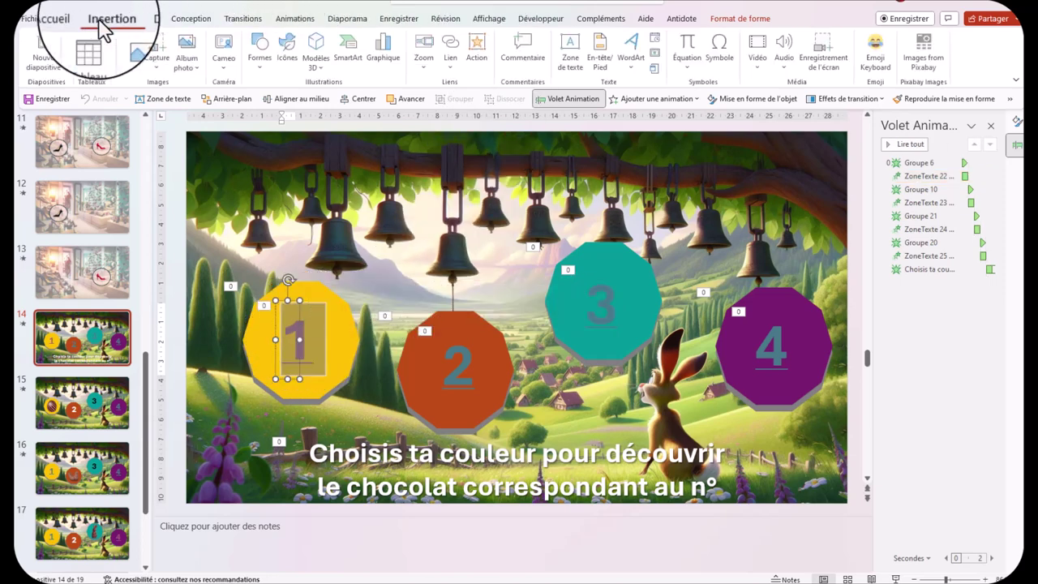
pyautogui.click(478, 50)
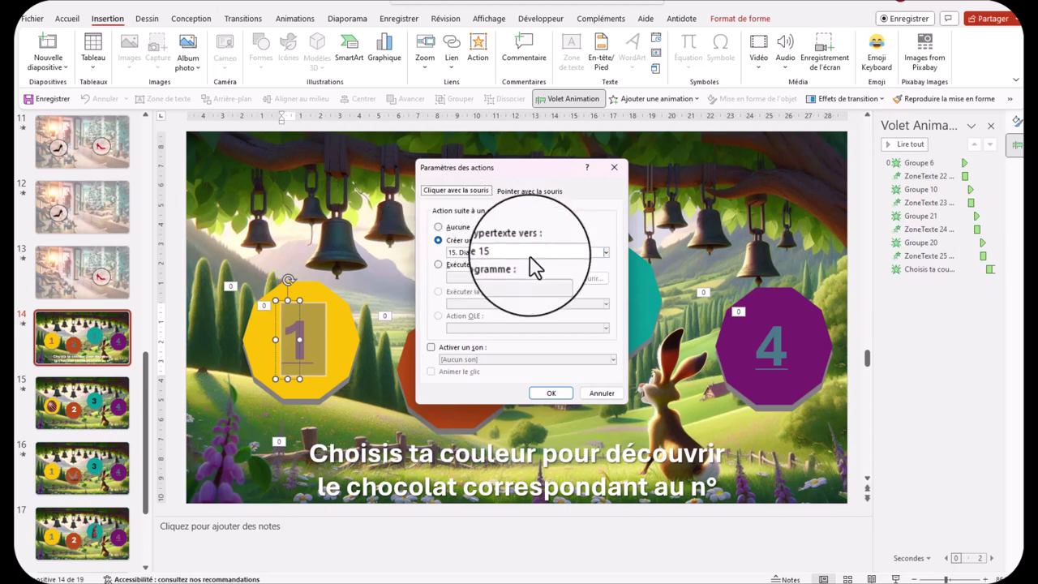
pyautogui.click(605, 253)
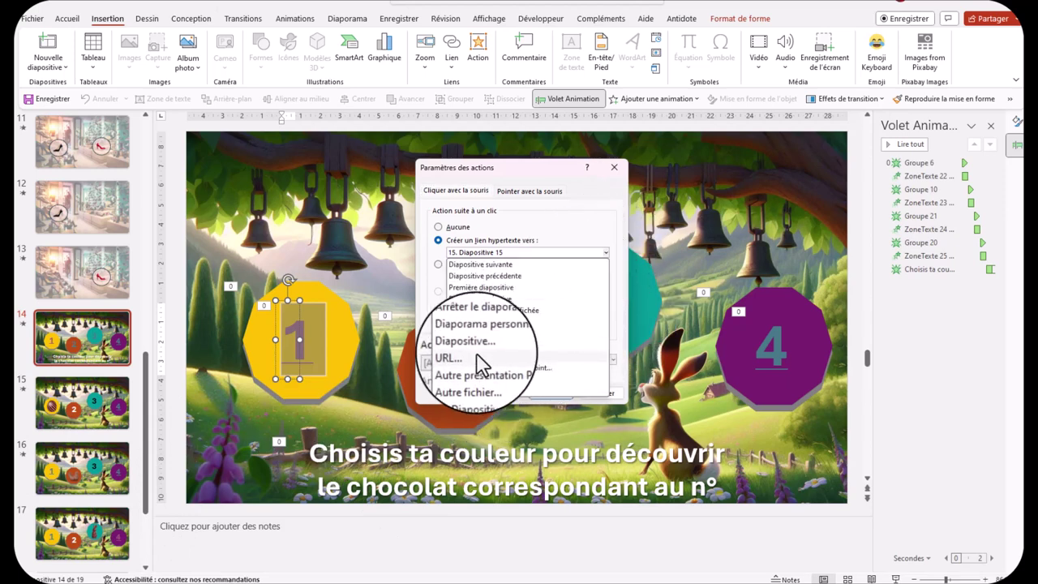
pyautogui.click(479, 350)
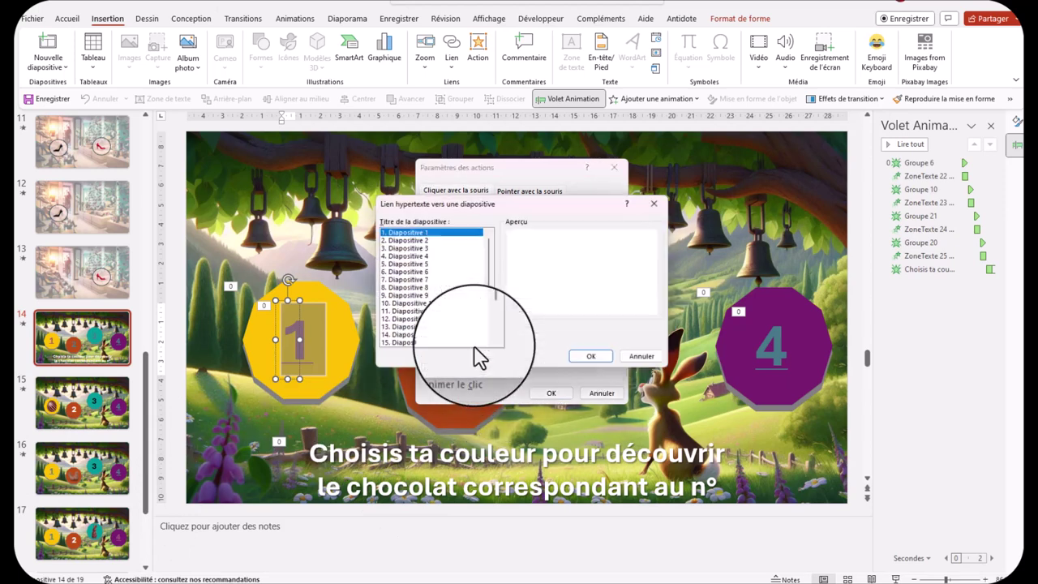
pyautogui.click(398, 343)
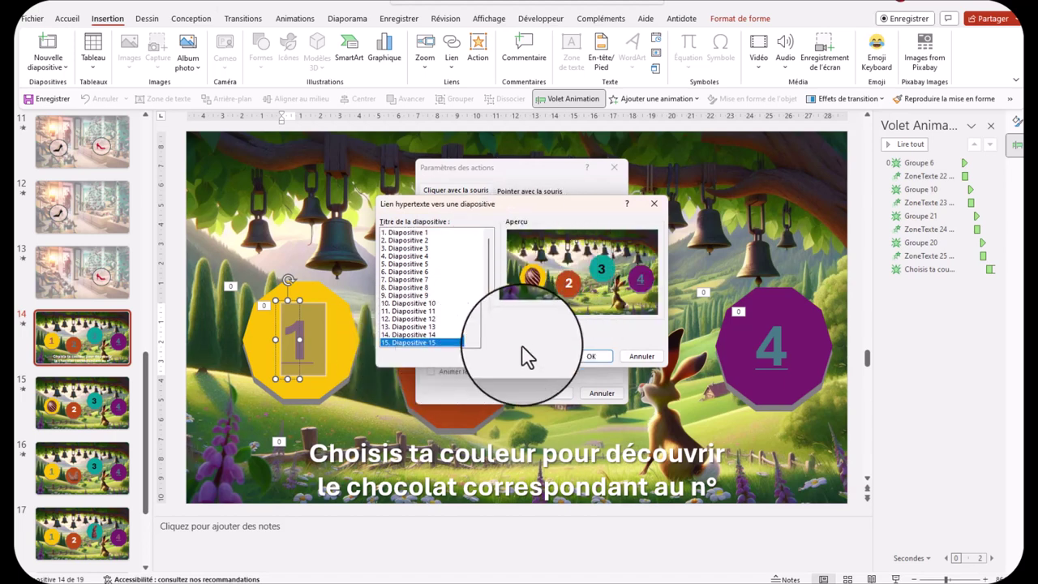
pyautogui.click(595, 356)
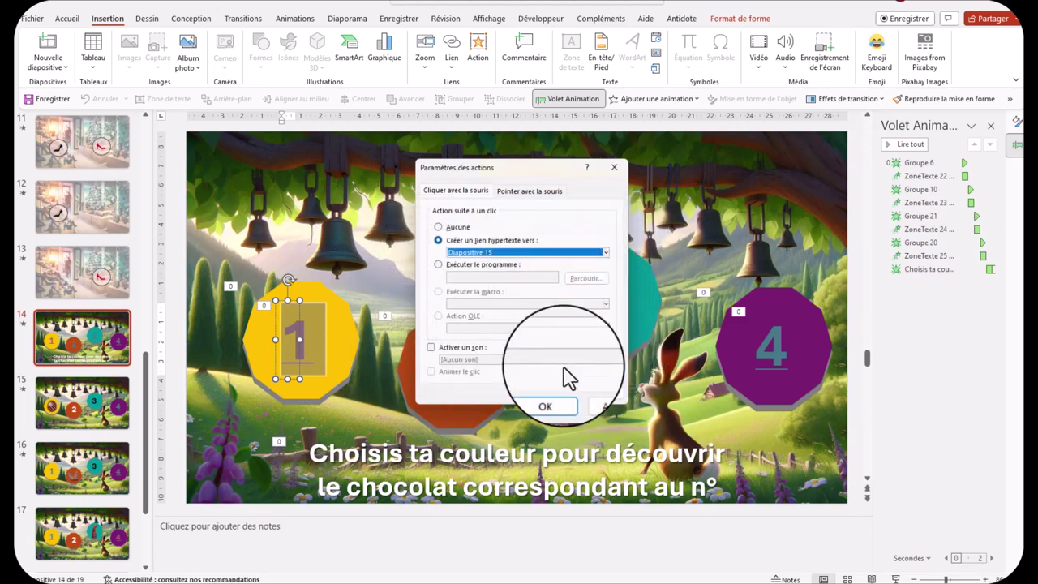
pyautogui.click(552, 396)
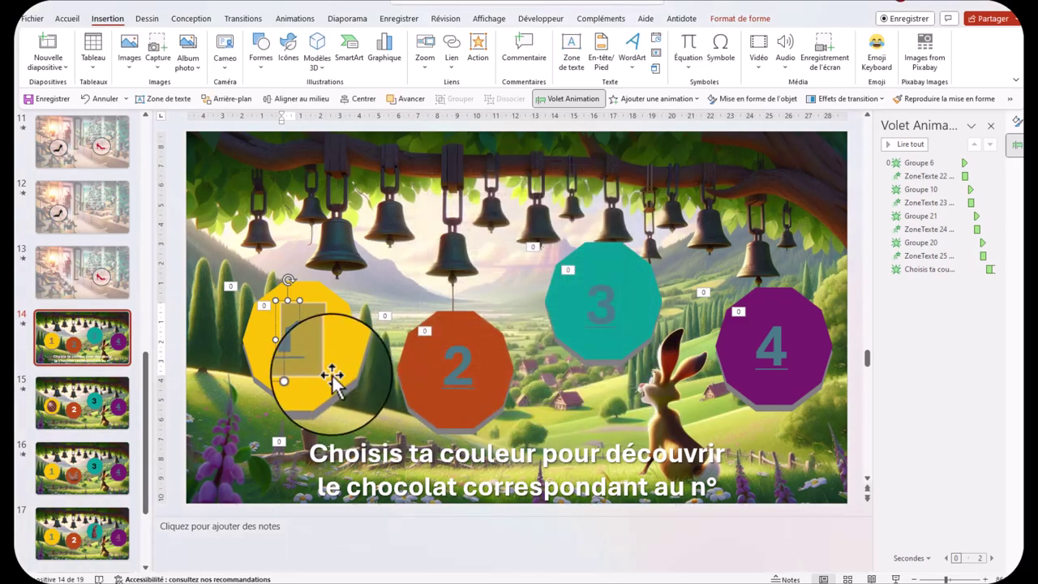
# Check reveal slides 15, 16, 17 (chocolate rabbit) and 18 (chocolate bell), then scroll the slide pane back up
pyautogui.click(53, 419)
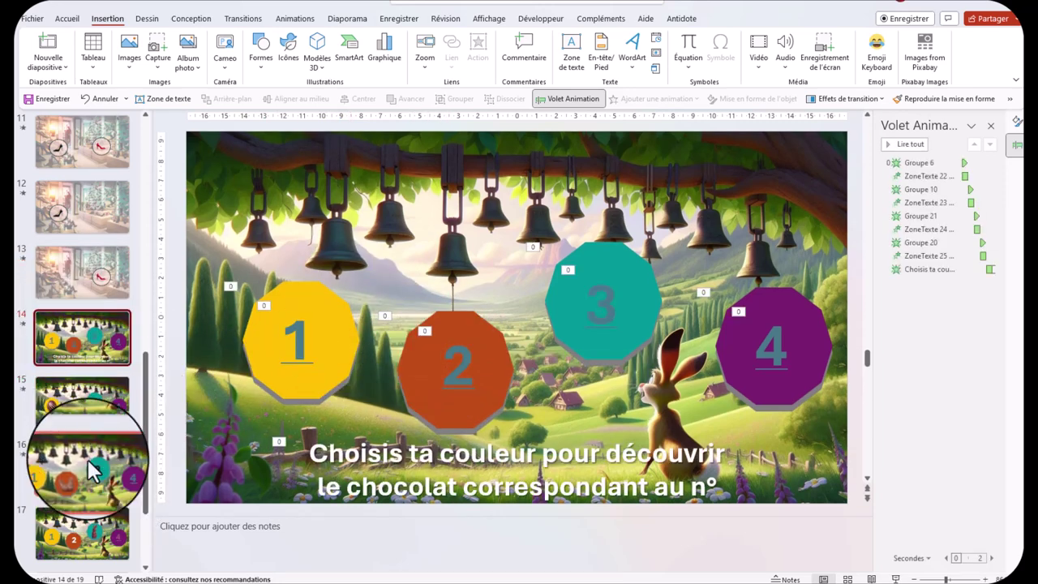
pyautogui.click(87, 459)
pyautogui.click(87, 537)
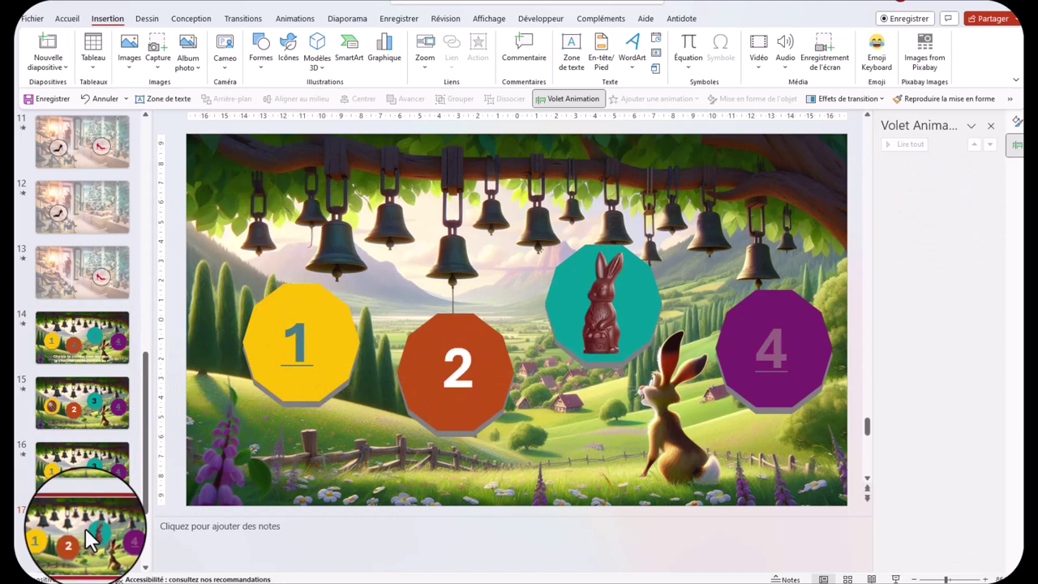
pyautogui.scroll(-2, 86, 529)
pyautogui.scroll(-2, 80, 497)
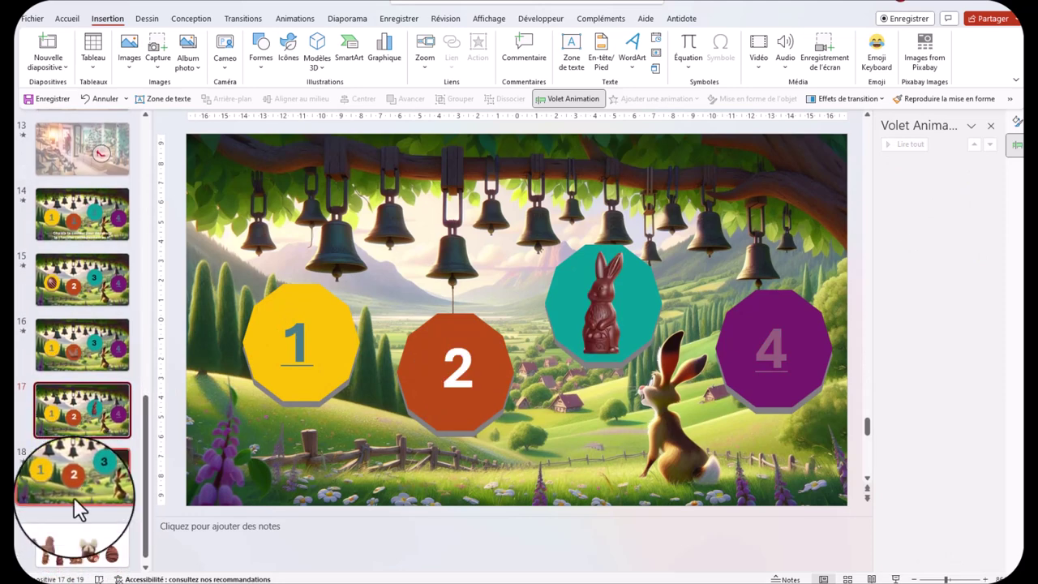
pyautogui.click(89, 491)
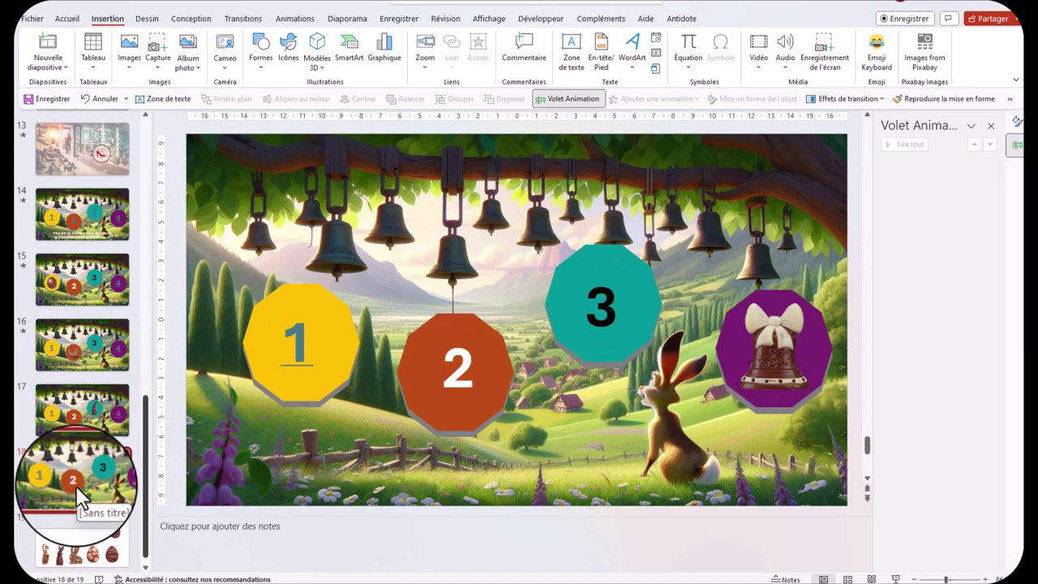
pyautogui.scroll(8, 71, 380)
pyautogui.scroll(2, 71, 380)
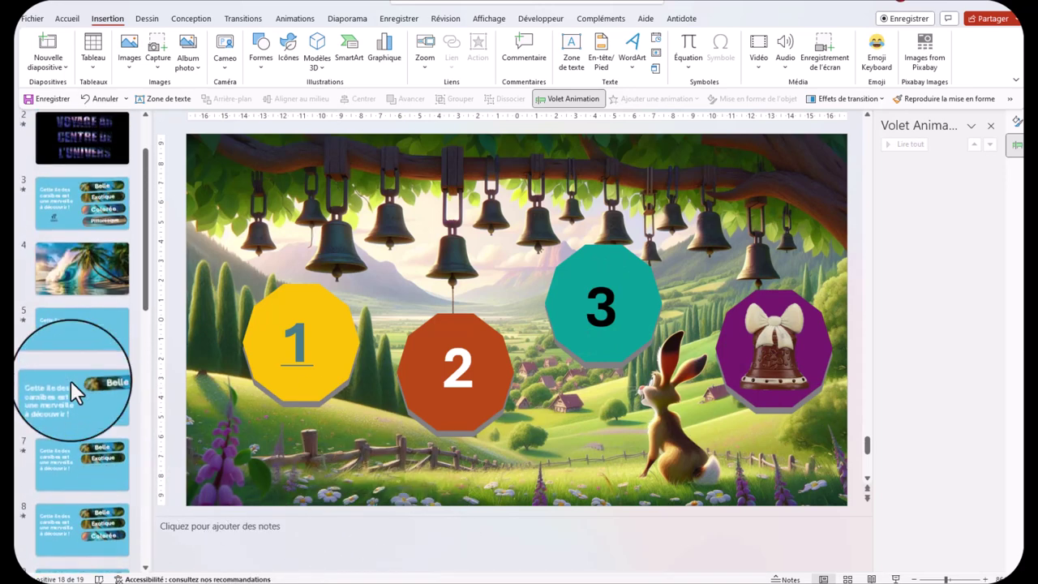
pyautogui.scroll(2, 70, 380)
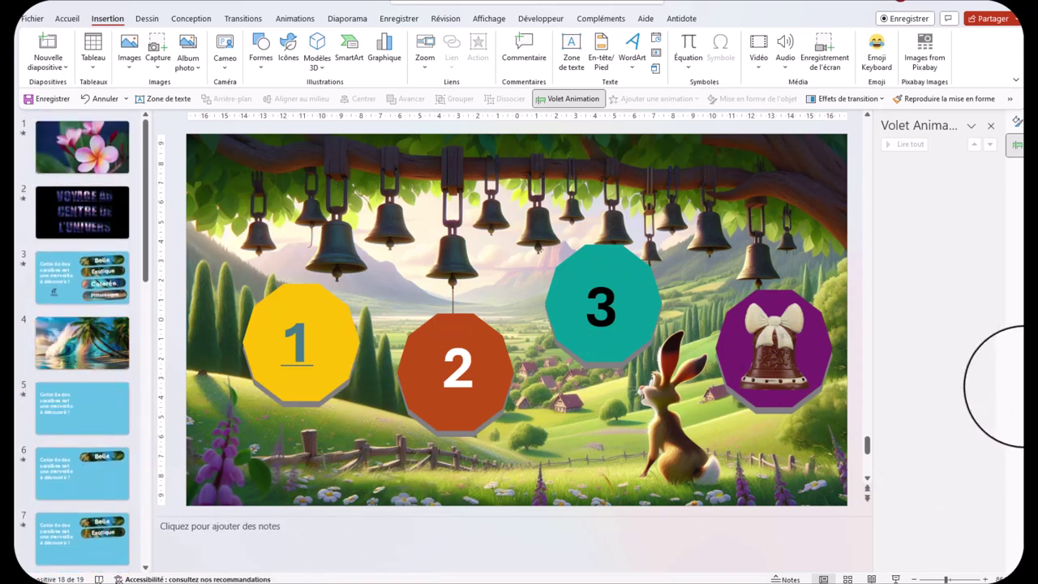